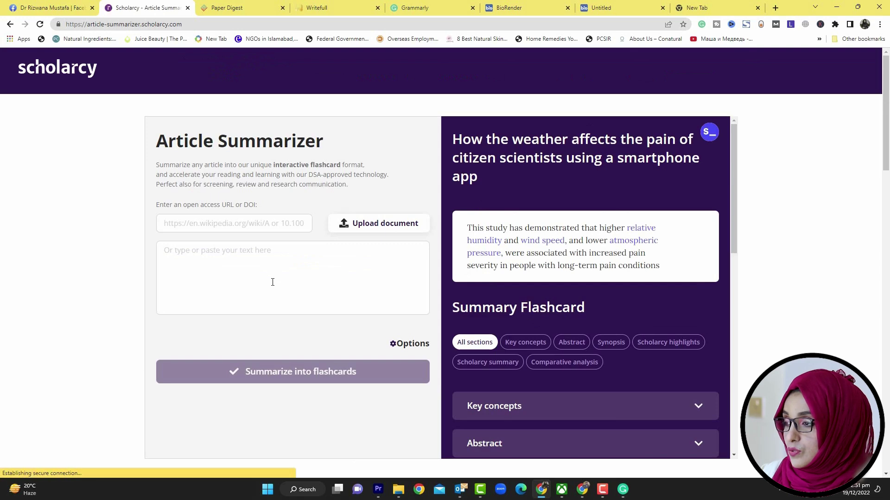
- Upload the research paper PDF from Downloads to the Article Summarizer and review its key concepts, abstract and synopsis
click(365, 229)
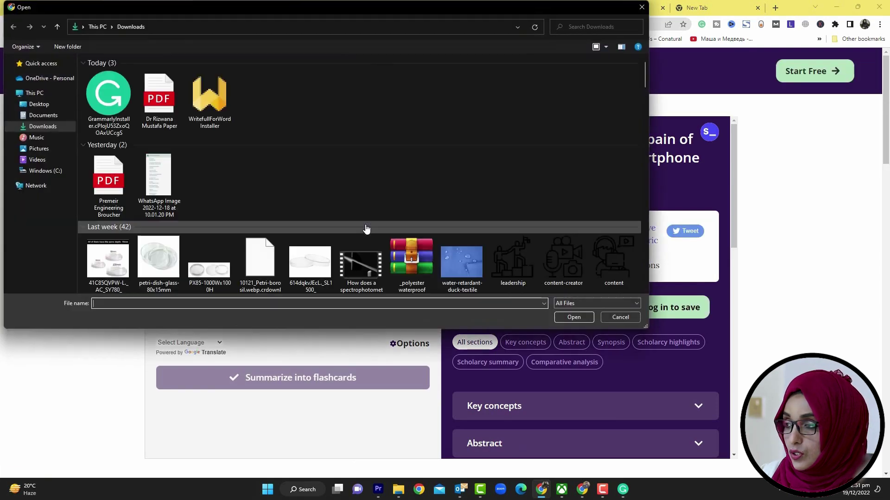
click(575, 318)
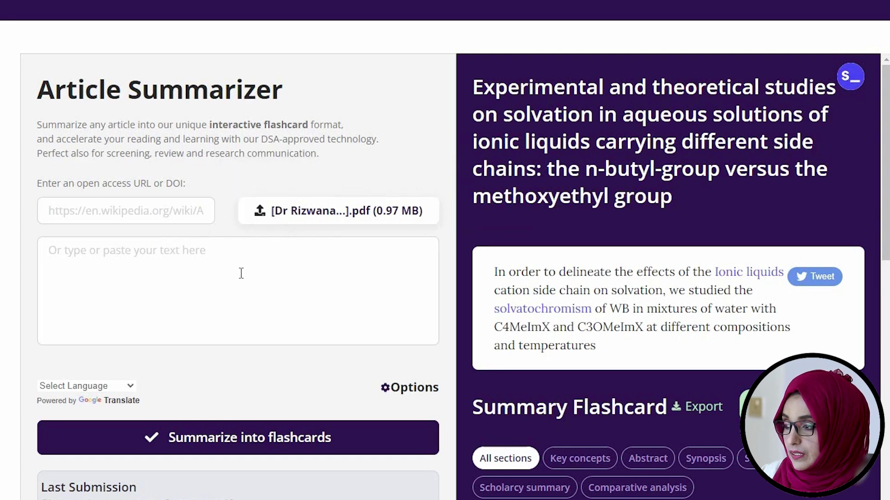
scroll(528, 263, down, 5)
scroll(512, 287, down, 4)
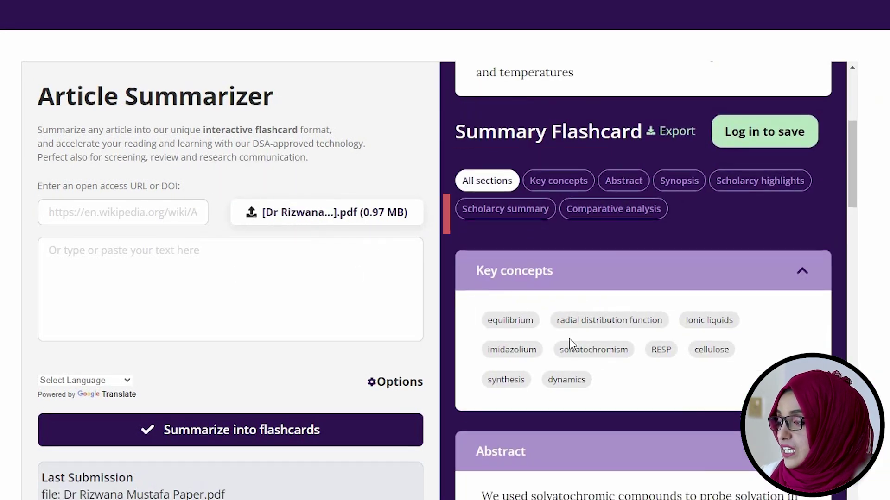
scroll(516, 305, down, 8)
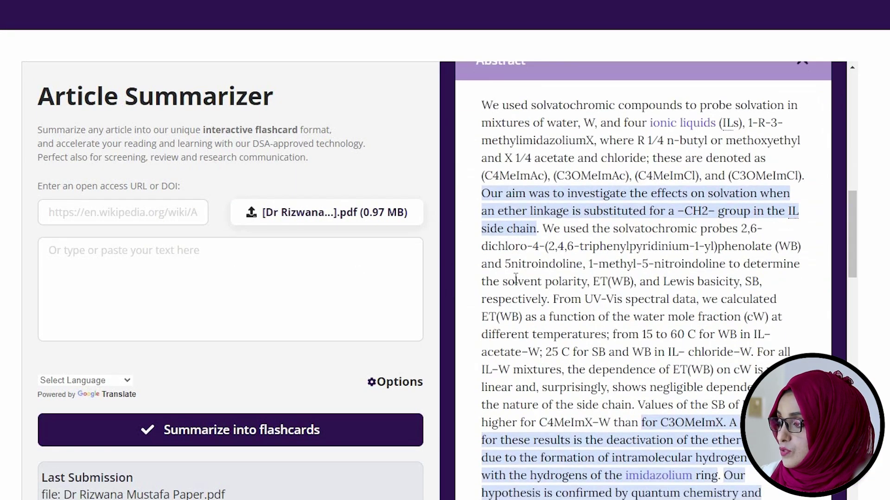
scroll(579, 327, down, 7)
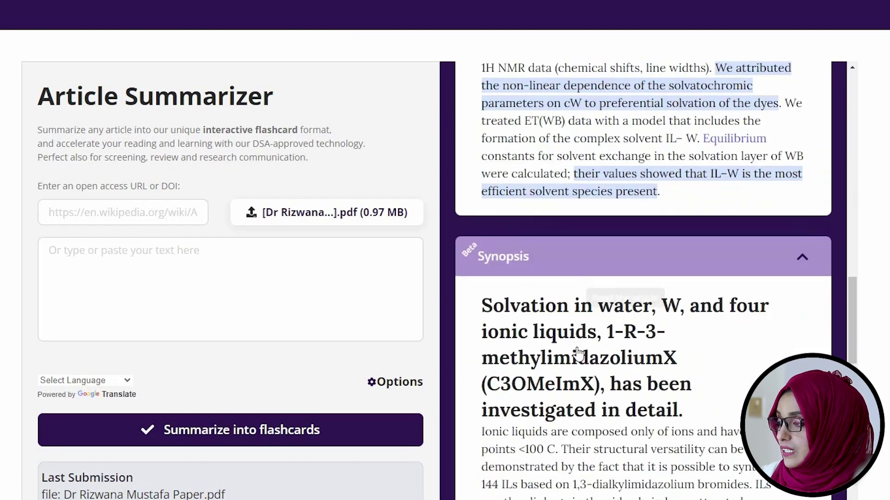
scroll(524, 176, up, 7)
scroll(524, 176, up, 14)
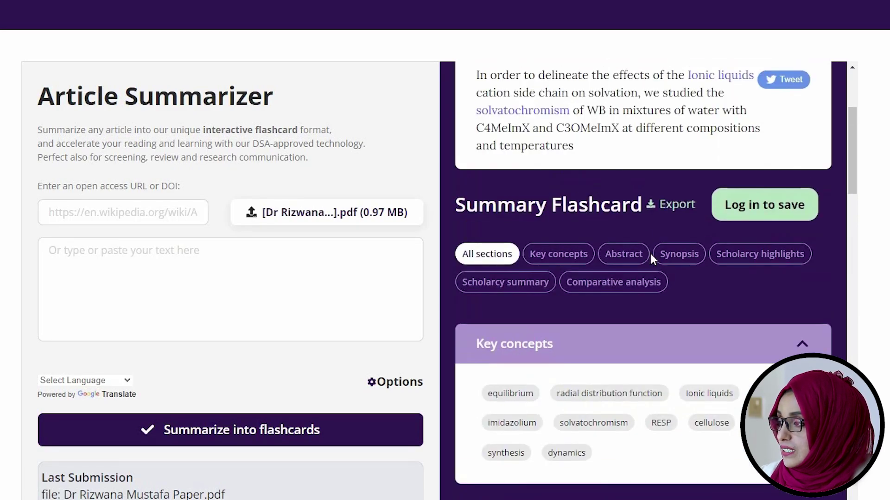
- Review the summary flashcard's Scholarcy highlights section and show its Comparative analysis section
click(621, 266)
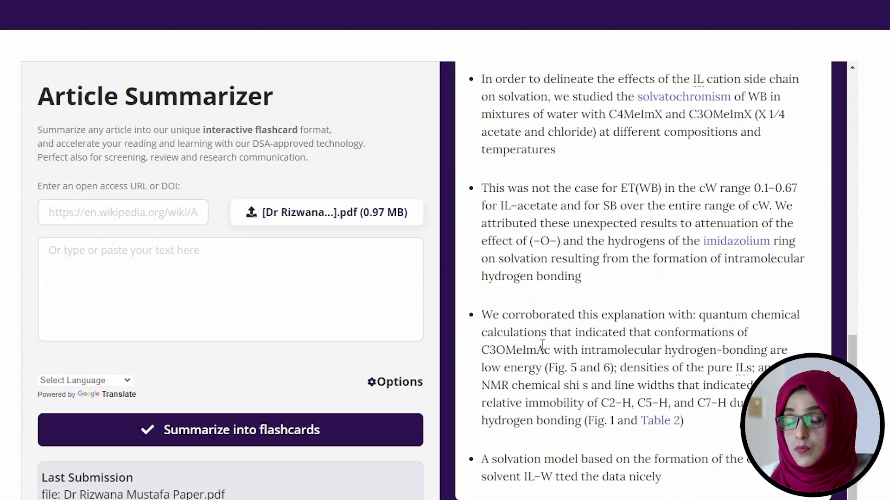
scroll(502, 333, up, 5)
scroll(498, 332, up, 5)
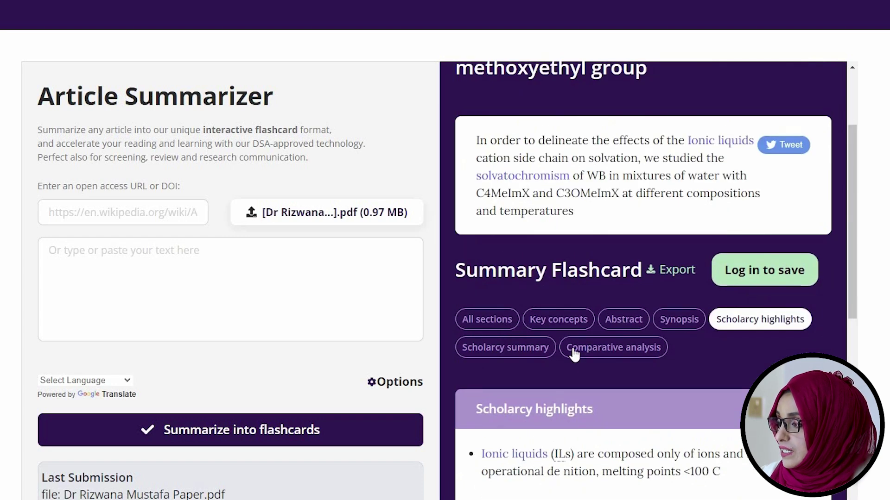
click(577, 355)
scroll(534, 402, down, 4)
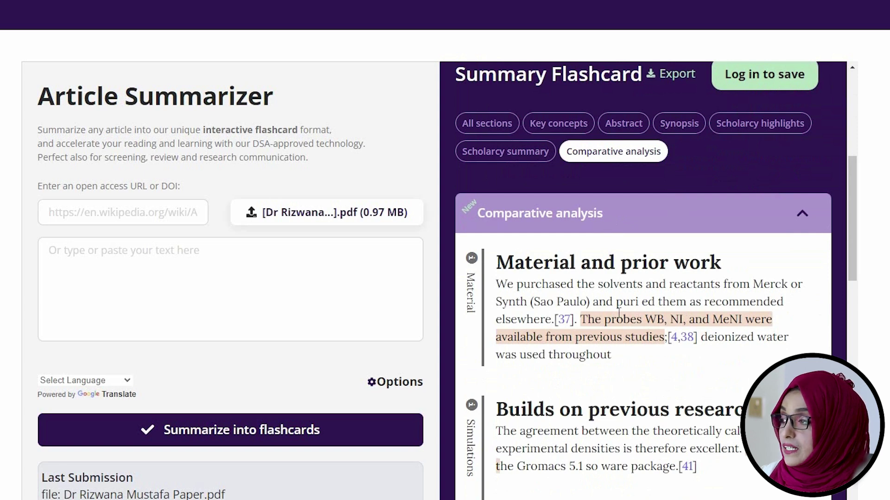
- Show the key findings of cited reference 38 under Material and prior work in the Comparative analysis
mouse_move(687, 345)
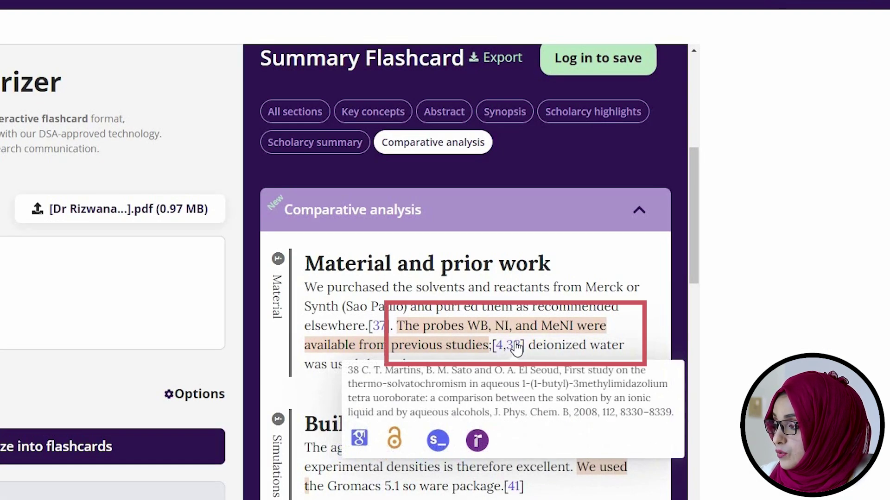
click(477, 443)
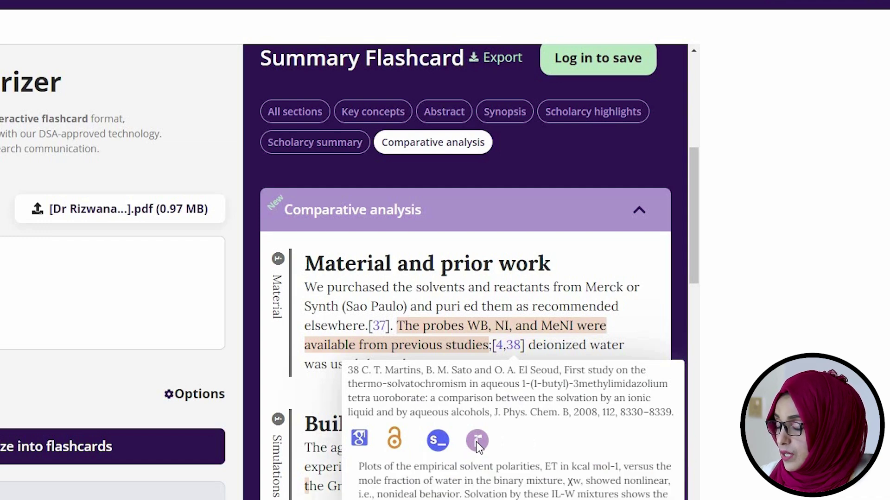
scroll(476, 441, down, 7)
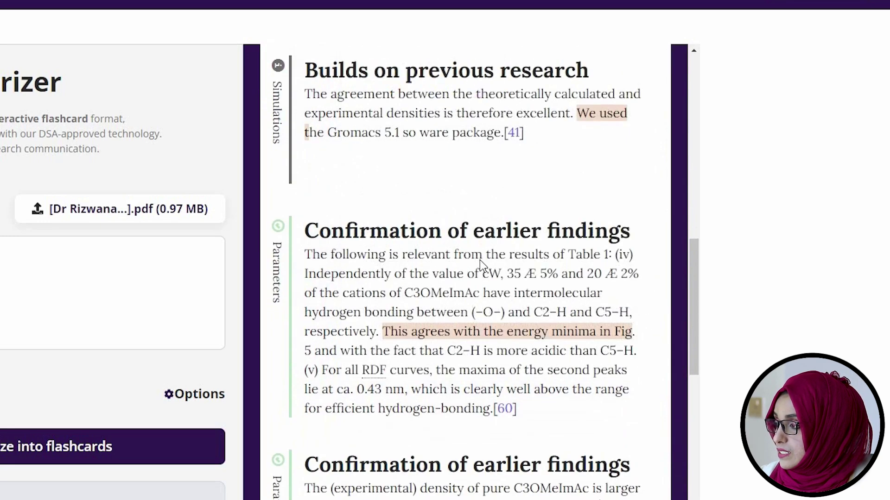
scroll(480, 260, up, 5)
mouse_move(509, 204)
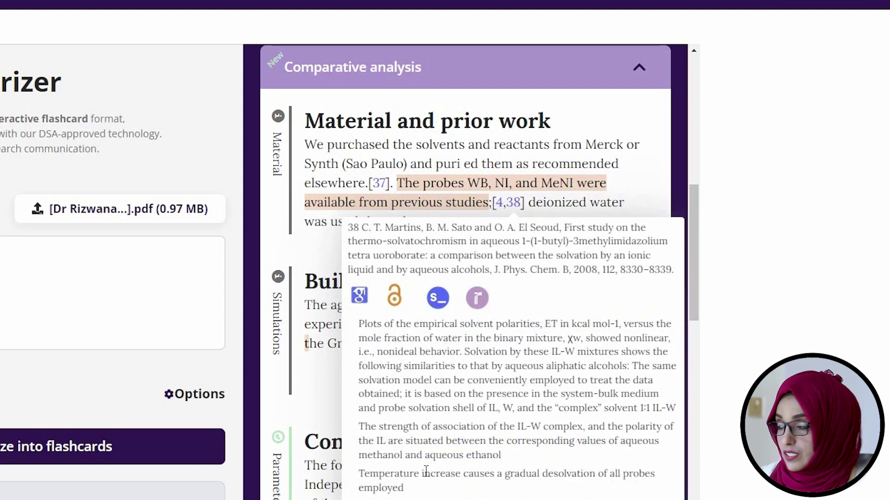
- Show the key findings of cited reference 37 under Material and prior work
mouse_move(384, 190)
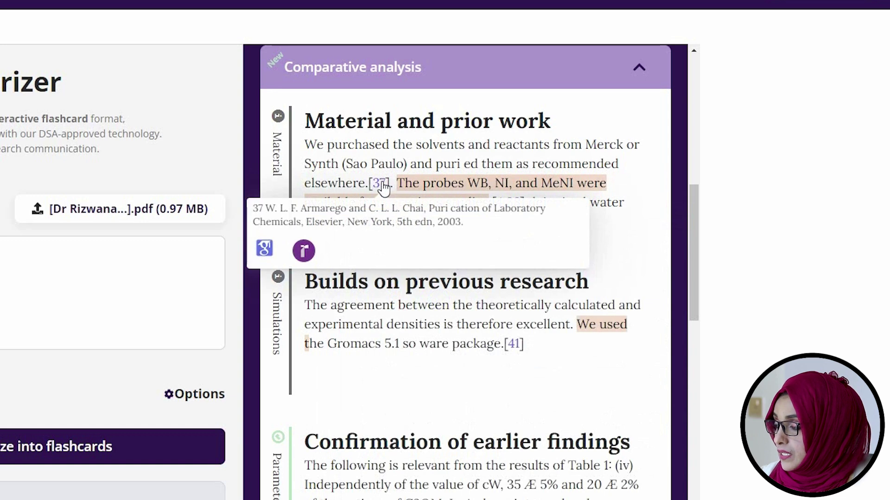
click(303, 251)
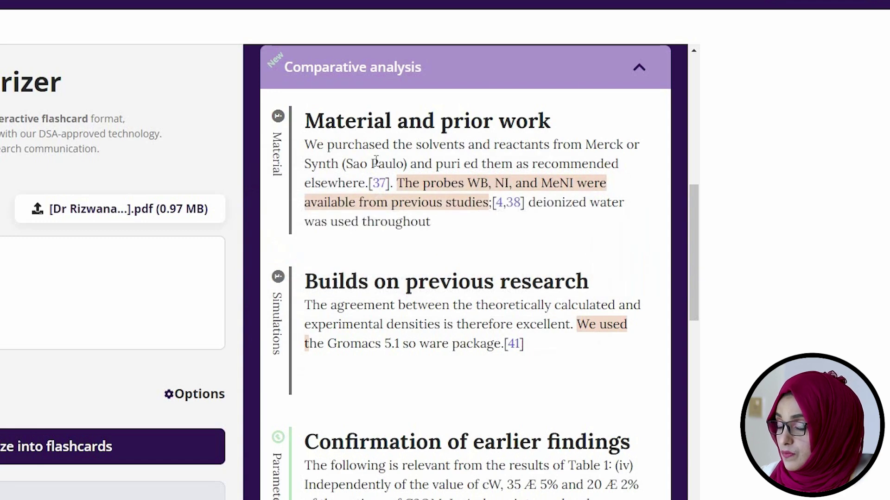
mouse_move(379, 188)
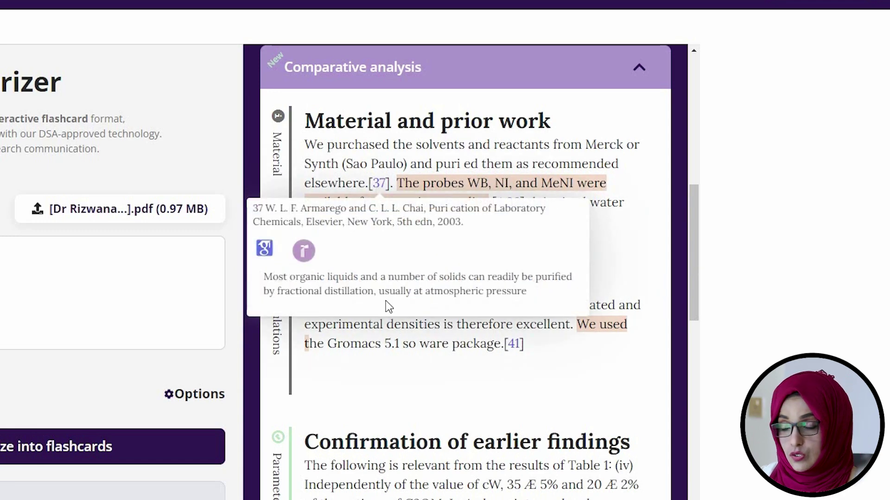
scroll(385, 301, down, 5)
scroll(302, 202, up, 5)
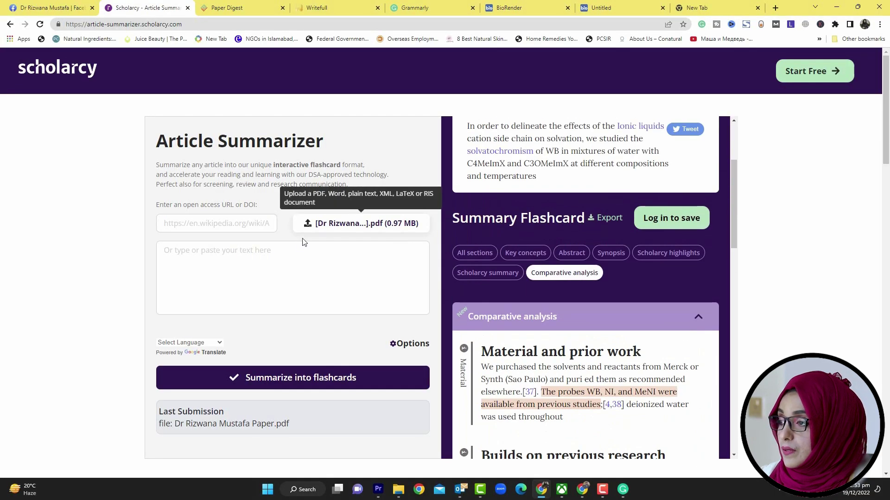
click(279, 259)
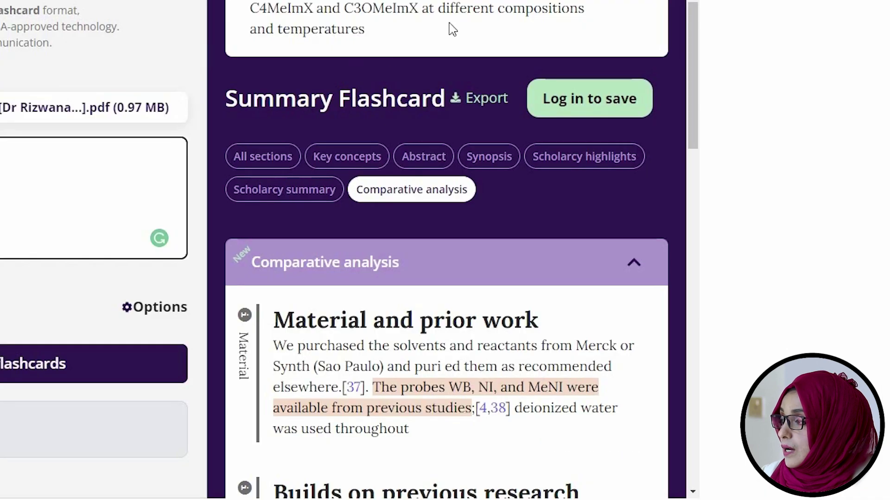
scroll(602, 199, up, 2)
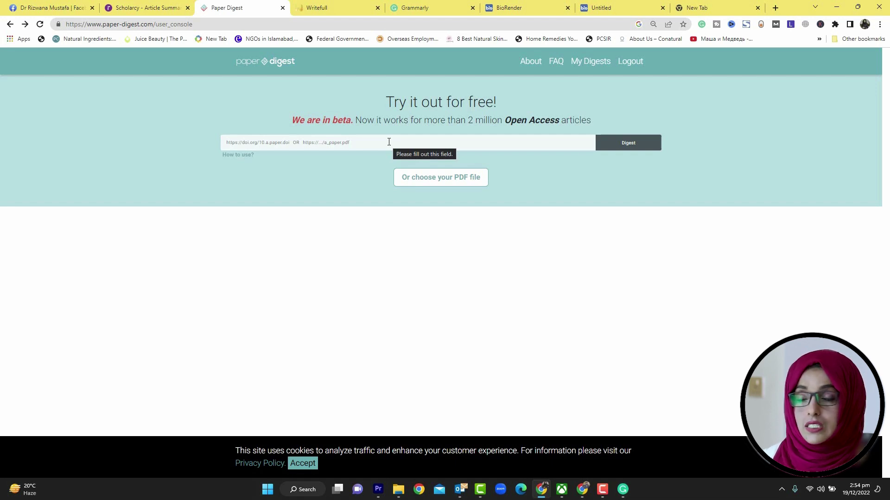
- Upload the research paper PDF from Downloads to Paper Digest for summarizing
click(435, 179)
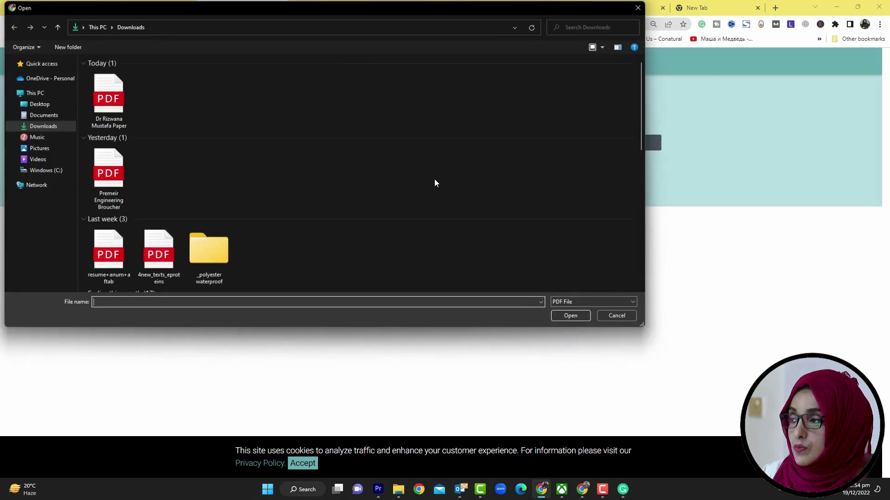
click(109, 95)
click(573, 317)
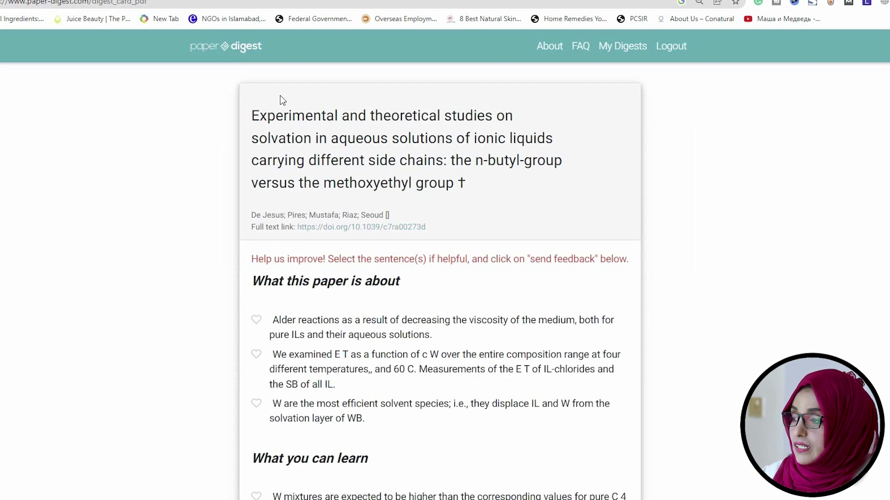
- Review the digest's "What this paper is about" and "What you can learn" sections
scroll(349, 314, down, 2)
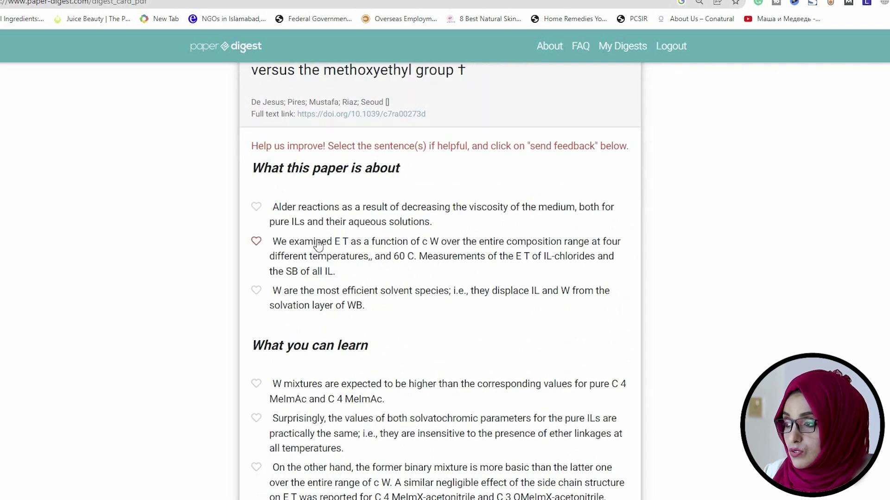
scroll(280, 324, down, 2)
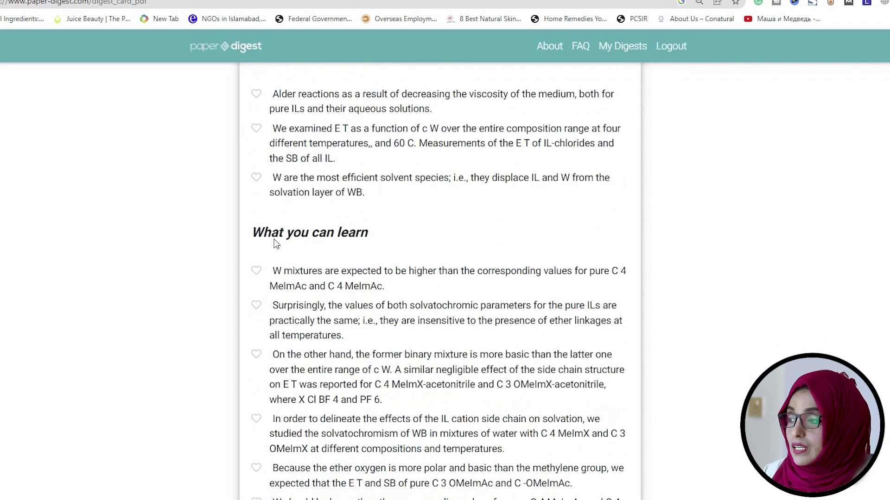
scroll(274, 278, down, 2)
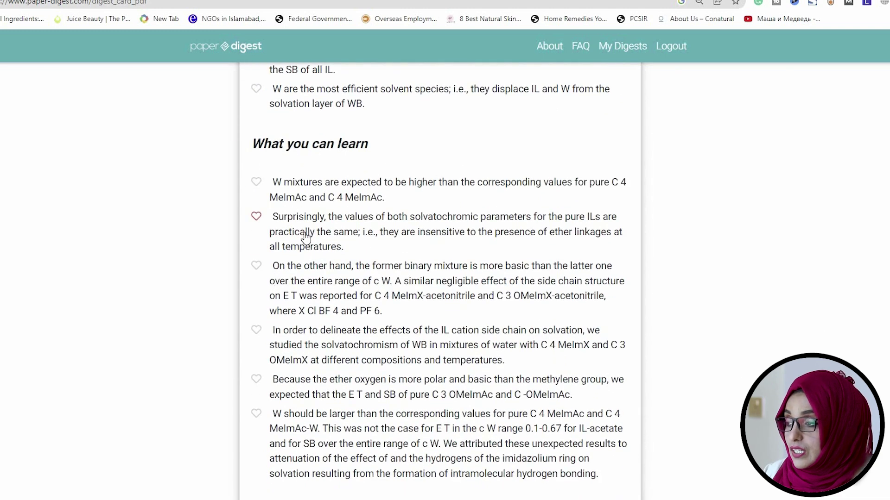
scroll(315, 274, up, 7)
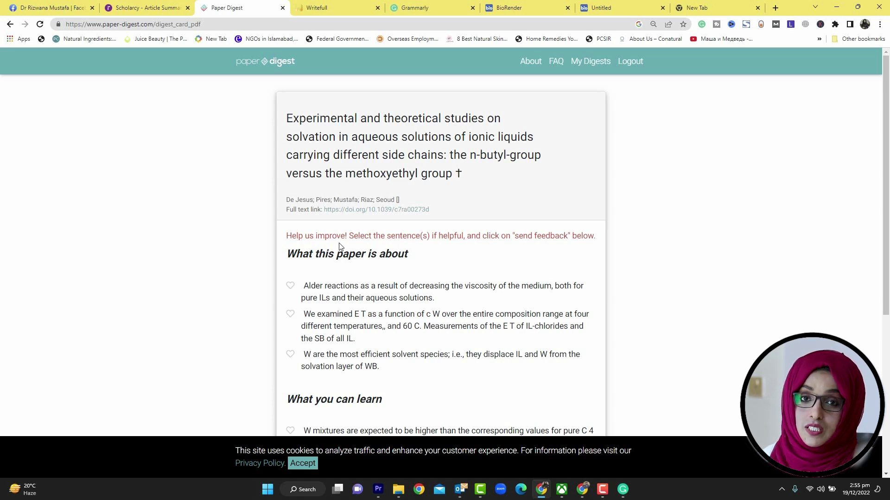
- Switch to the Writefull site and open its Abstract Generator widget
click(319, 8)
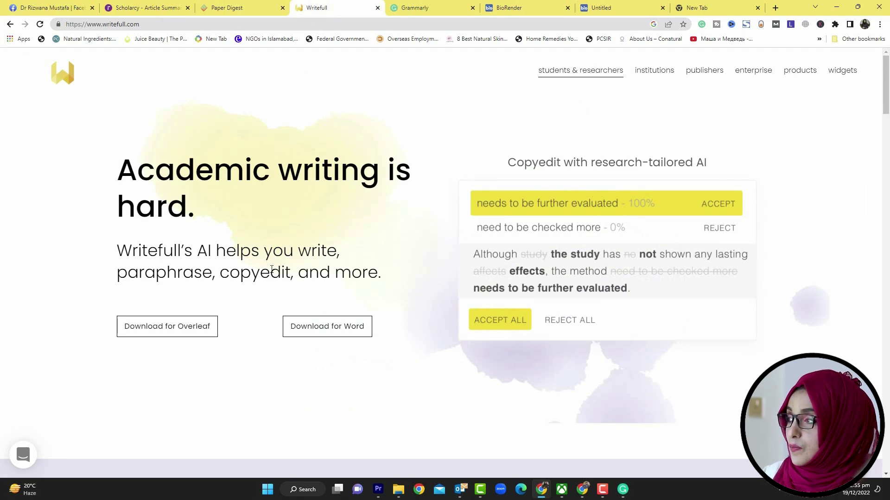
scroll(256, 287, down, 15)
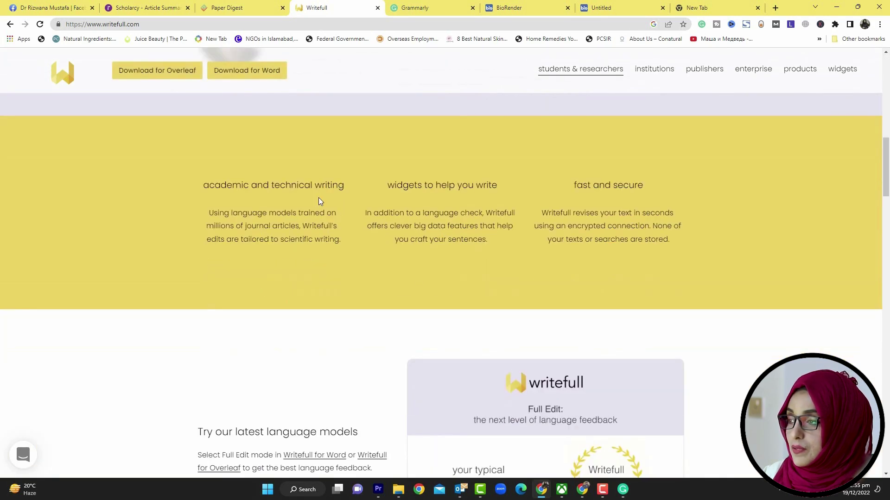
scroll(331, 252, down, 15)
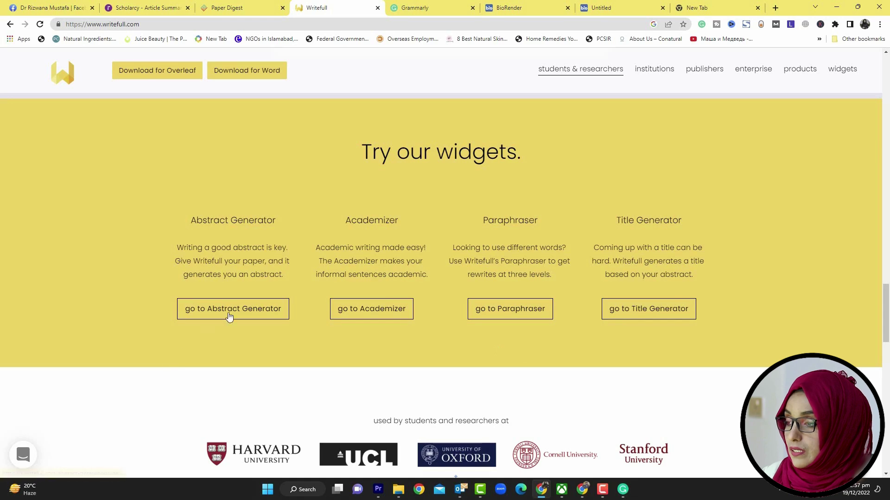
click(265, 316)
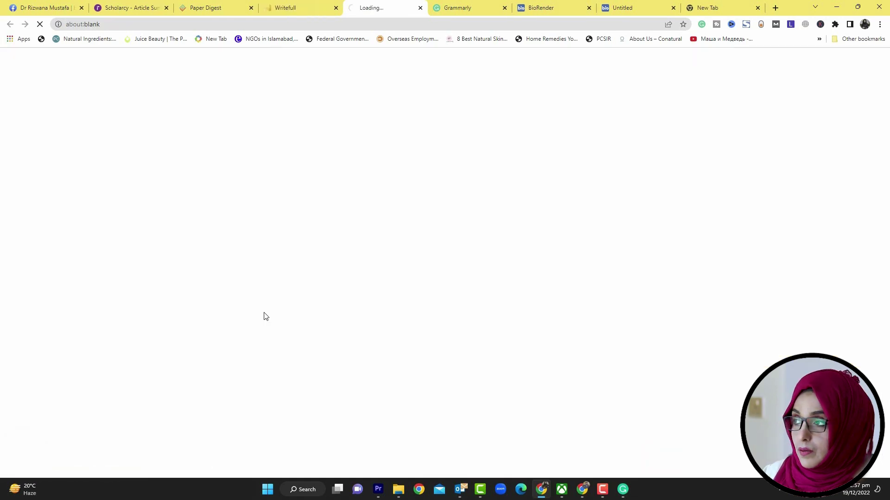
- Paste the research paper's text into the Abstract Generator and generate an abstract from it
scroll(364, 334, down, 3)
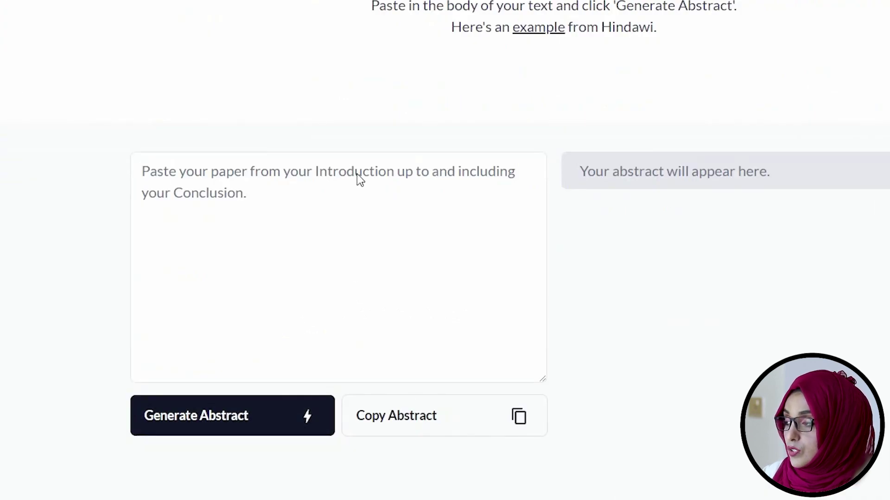
click(401, 414)
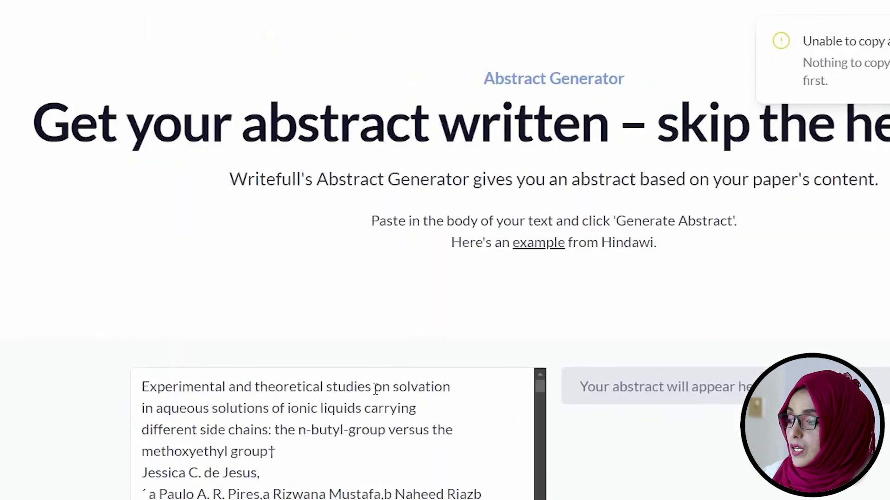
scroll(596, 450, down, 5)
scroll(370, 216, up, 6)
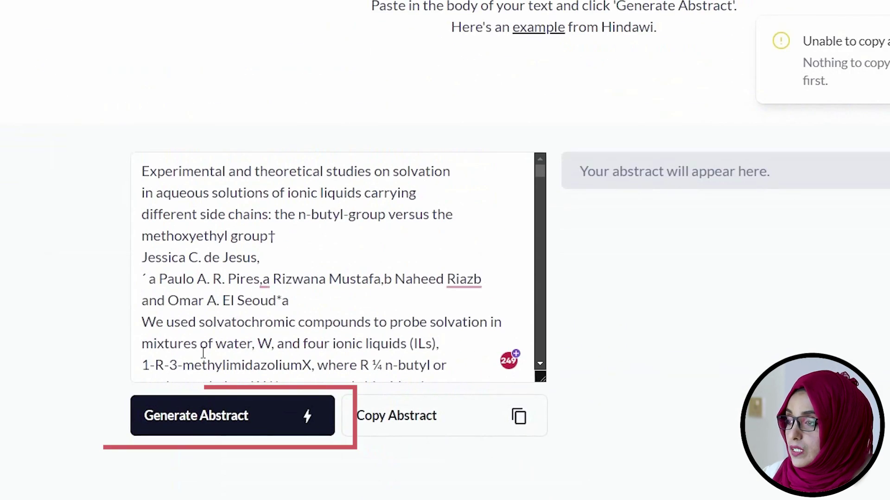
scroll(211, 324, down, 3)
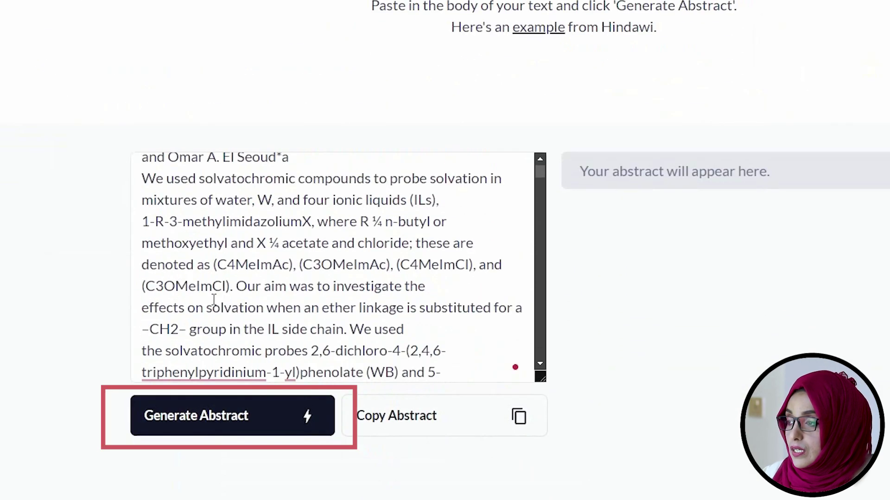
scroll(211, 299, down, 5)
click(198, 423)
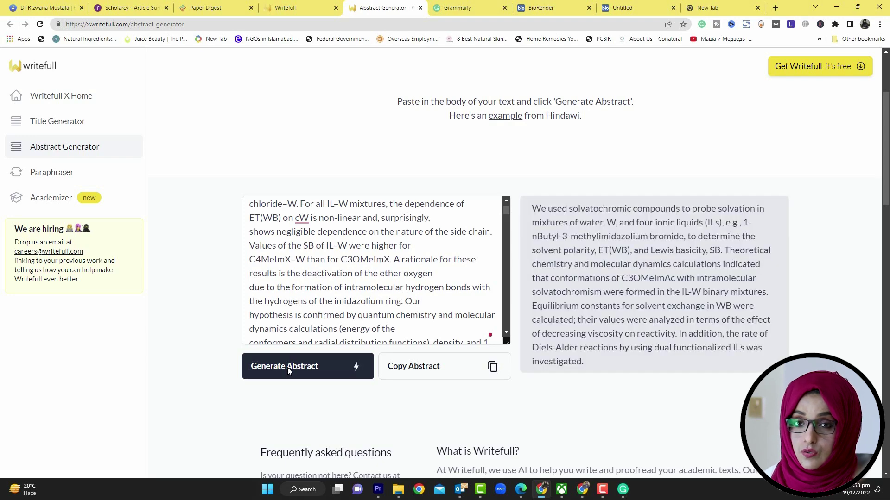
scroll(625, 276, up, 1)
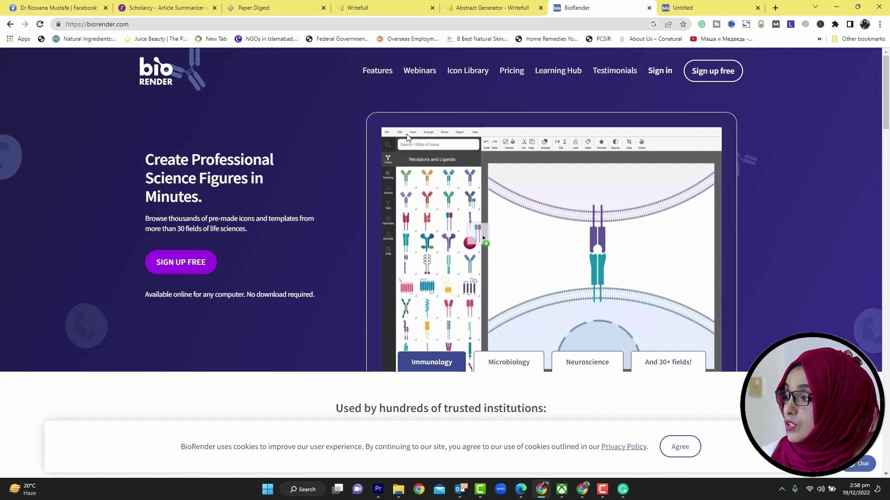
- Switch to the untitled BioRender illustration to view its editor and NMR icons
click(685, 8)
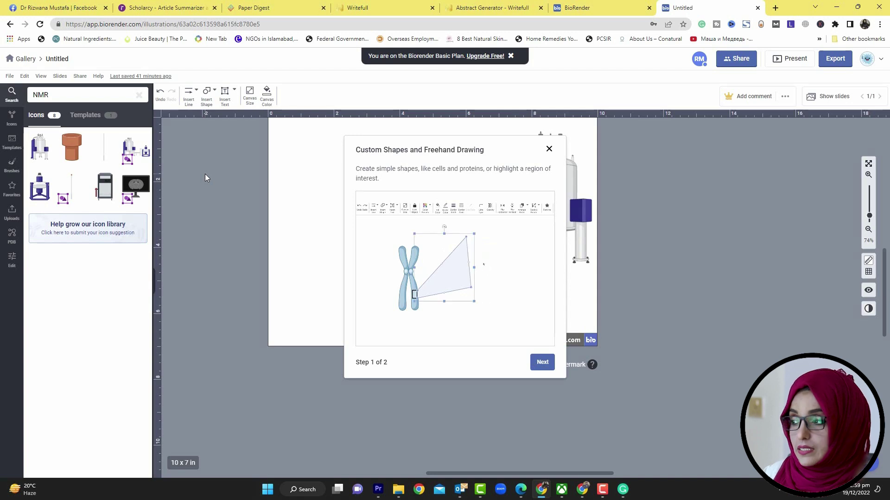
- Open Google Docs in a new browser tab and start a document from the Business letter template
key(ctrl+t)
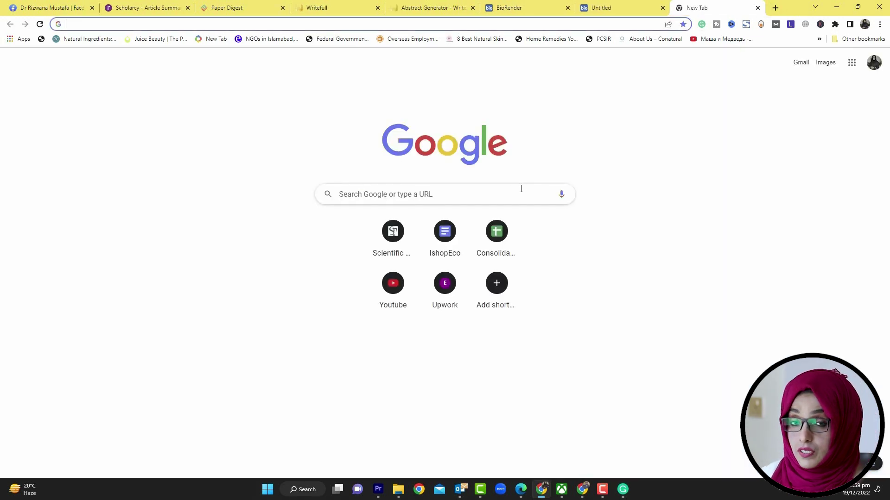
click(425, 196)
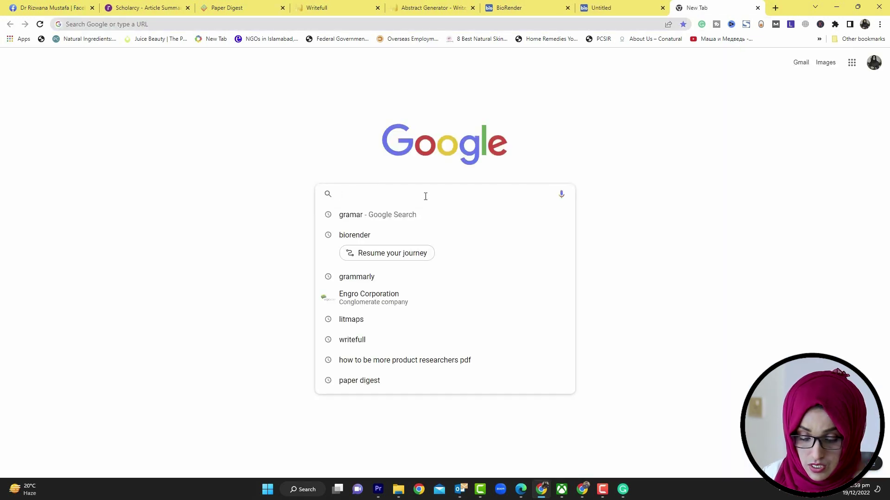
text(docs)
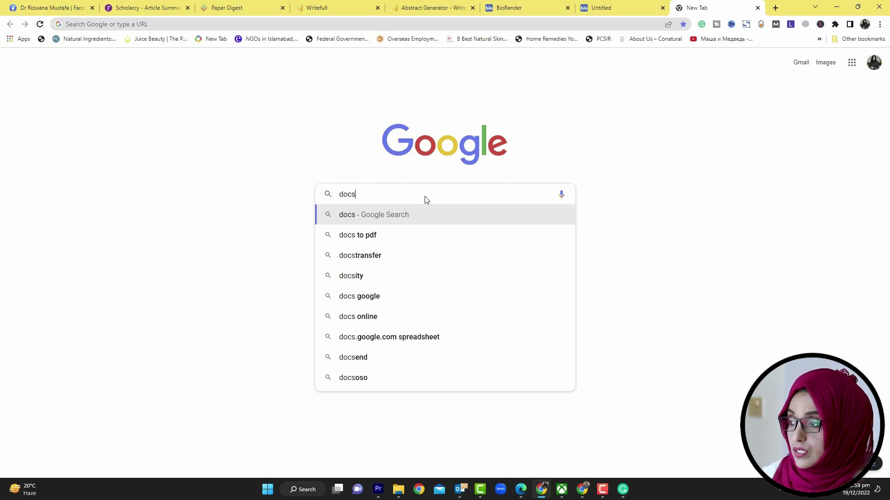
key(BackSpace)
key(BackSpace)
key(BackSpace)
key(BackSpace)
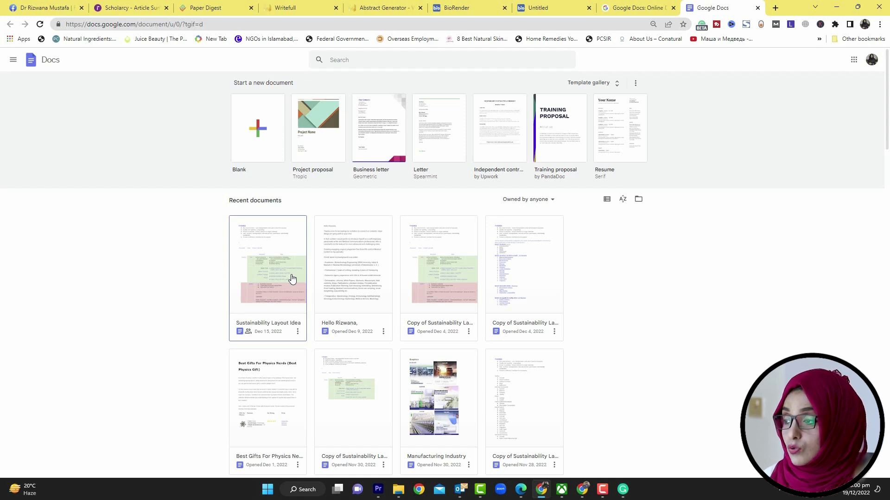
click(372, 135)
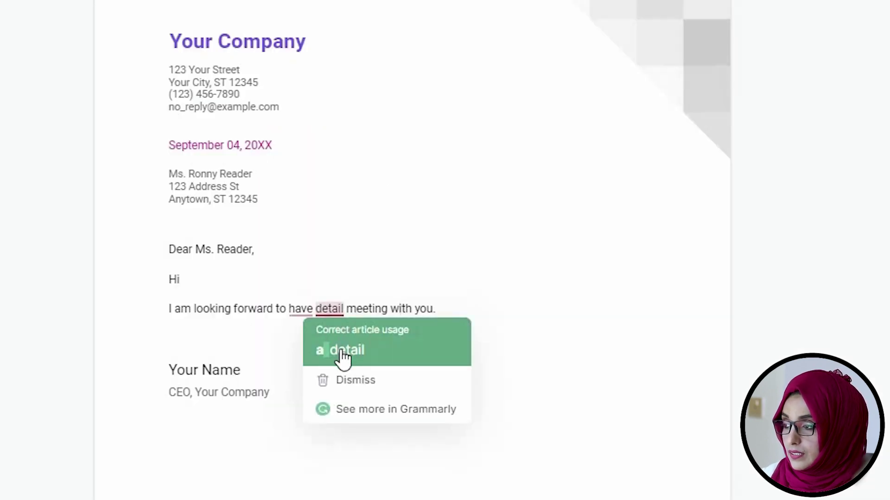
- Accept Grammarly's corrections "a detail", "having" and "detailed" in the letter's sentence about looking forward to the meeting
click(343, 357)
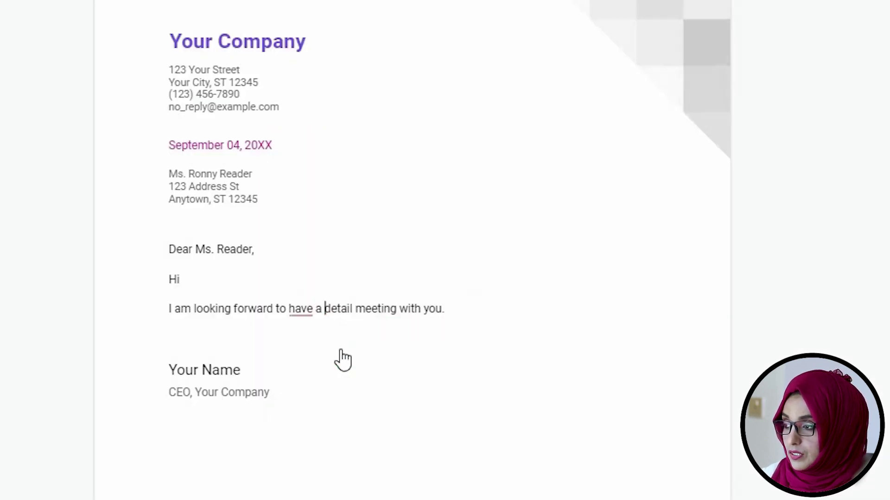
mouse_move(300, 310)
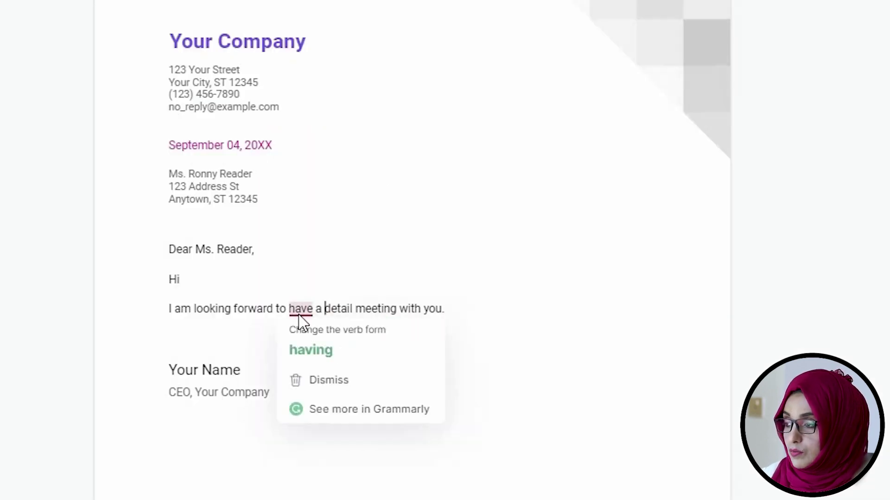
click(312, 352)
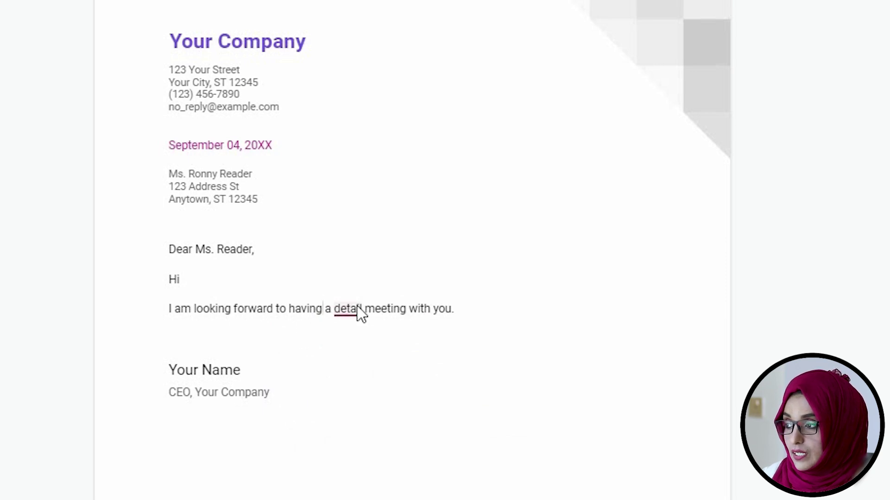
mouse_move(352, 309)
click(363, 352)
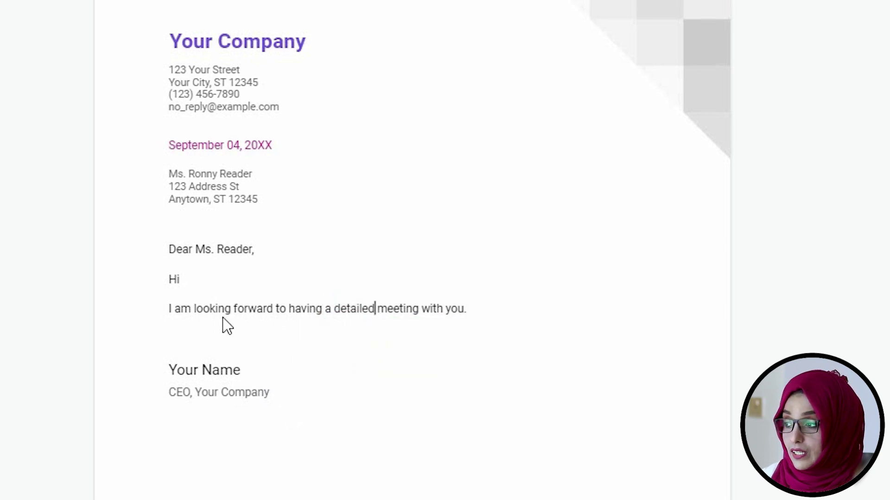